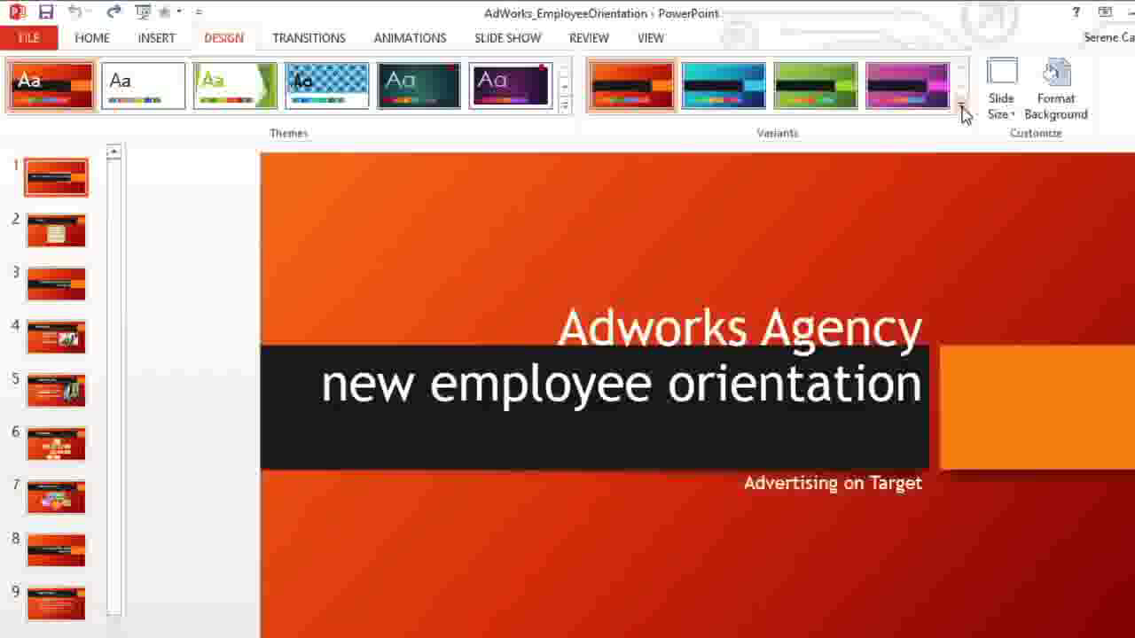
- Apply the Marquee colour scheme, replacing the orange palette with dark grey and blue
left_click(964, 110)
mouse_move(958, 127)
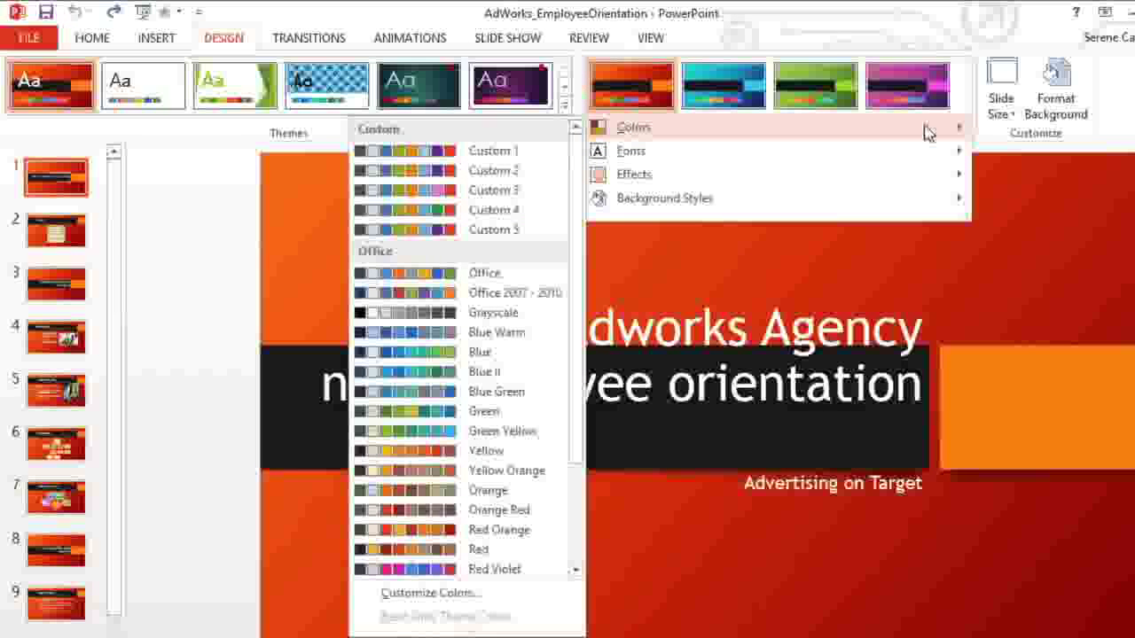
left_click_drag(578, 133, 576, 249)
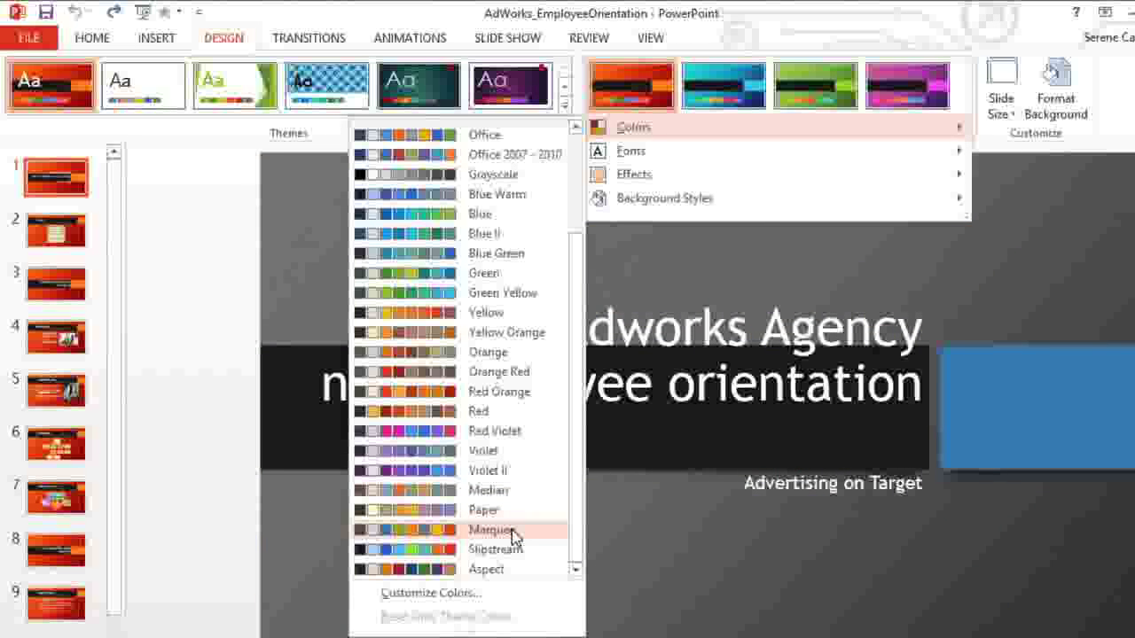
left_click(512, 532)
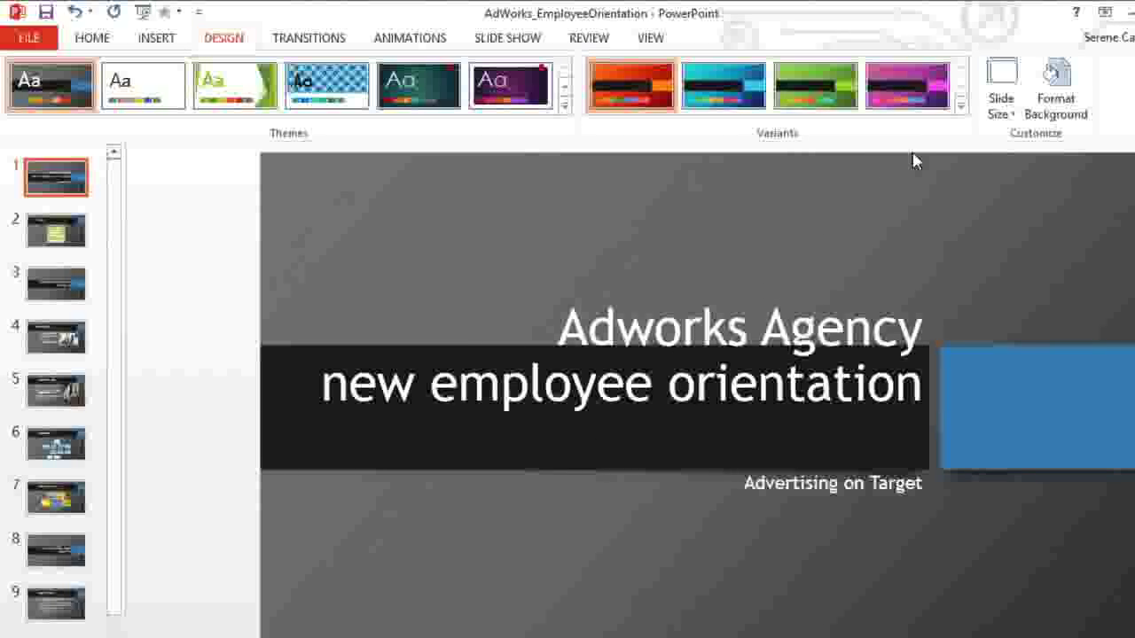
- Create a custom colour set named 'adworks colors' with dark blue Dark 1 and purple Accent 1
left_click(962, 114)
mouse_move(960, 127)
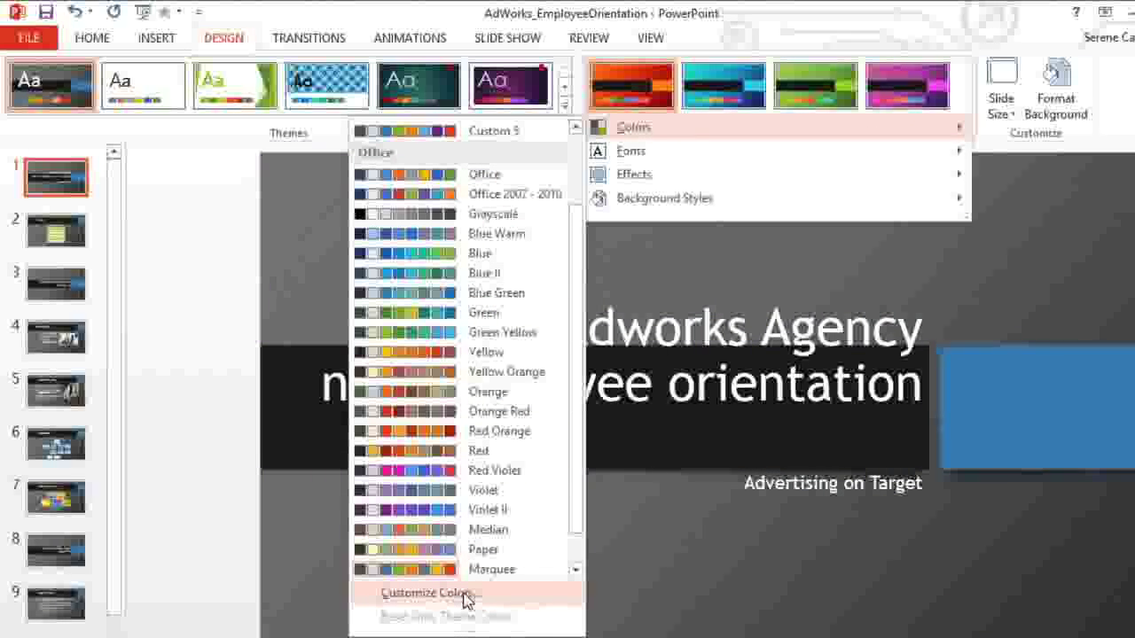
left_click(466, 595)
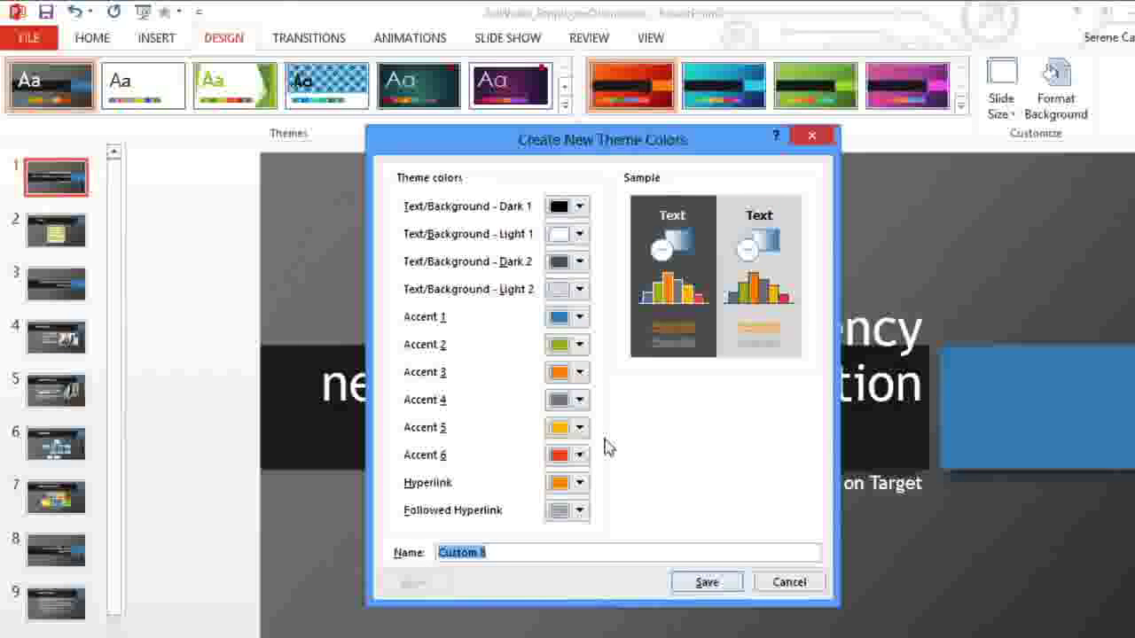
left_click(580, 207)
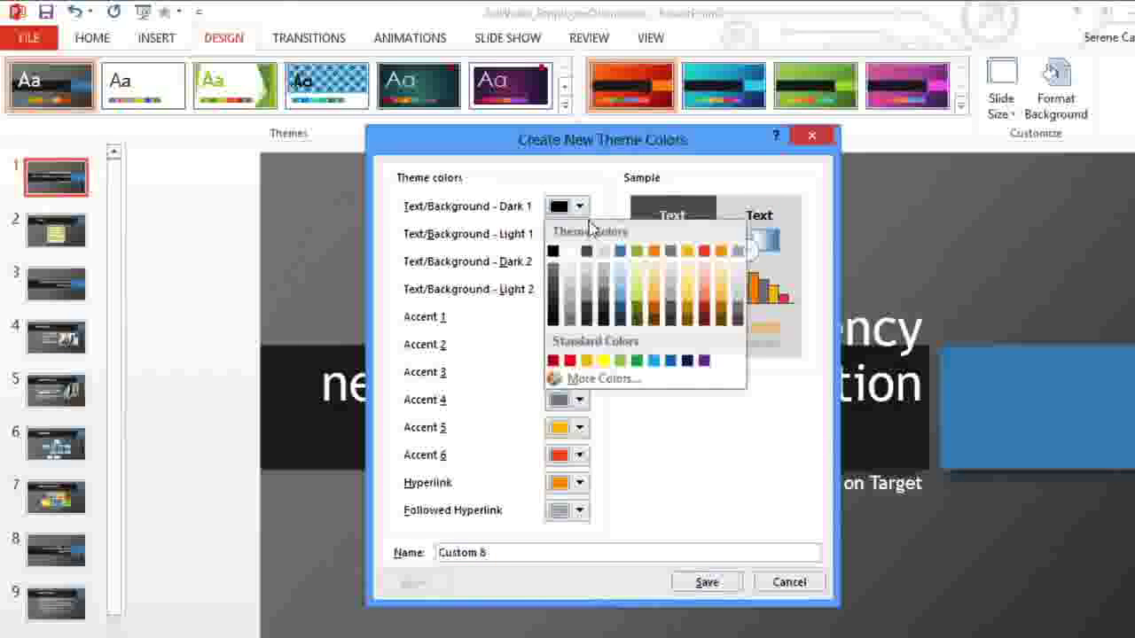
left_click(619, 307)
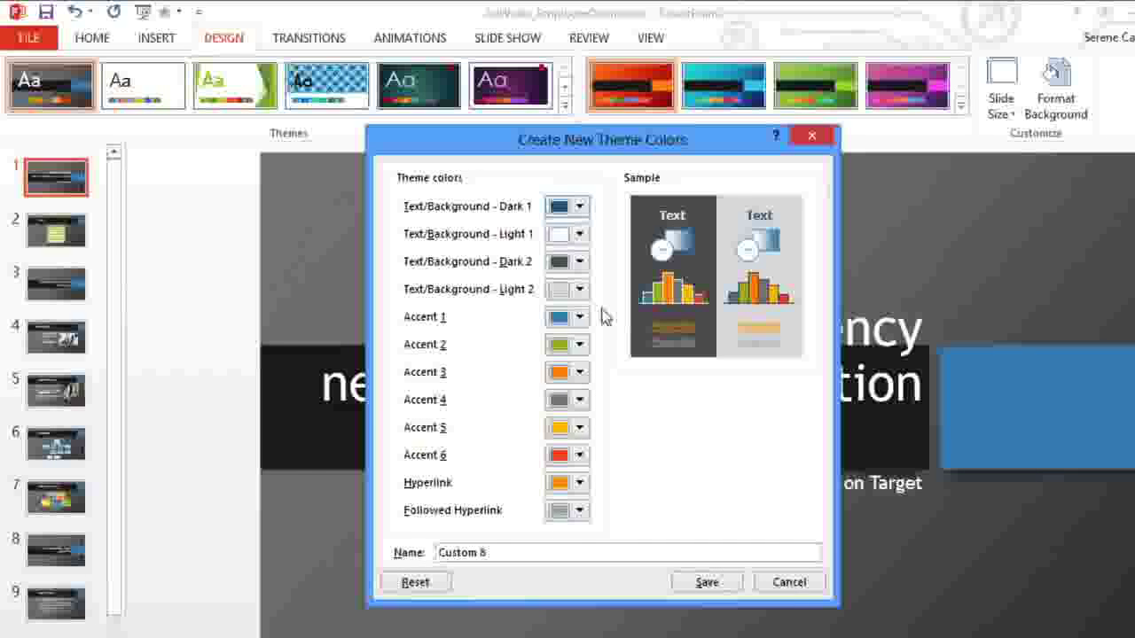
left_click(579, 317)
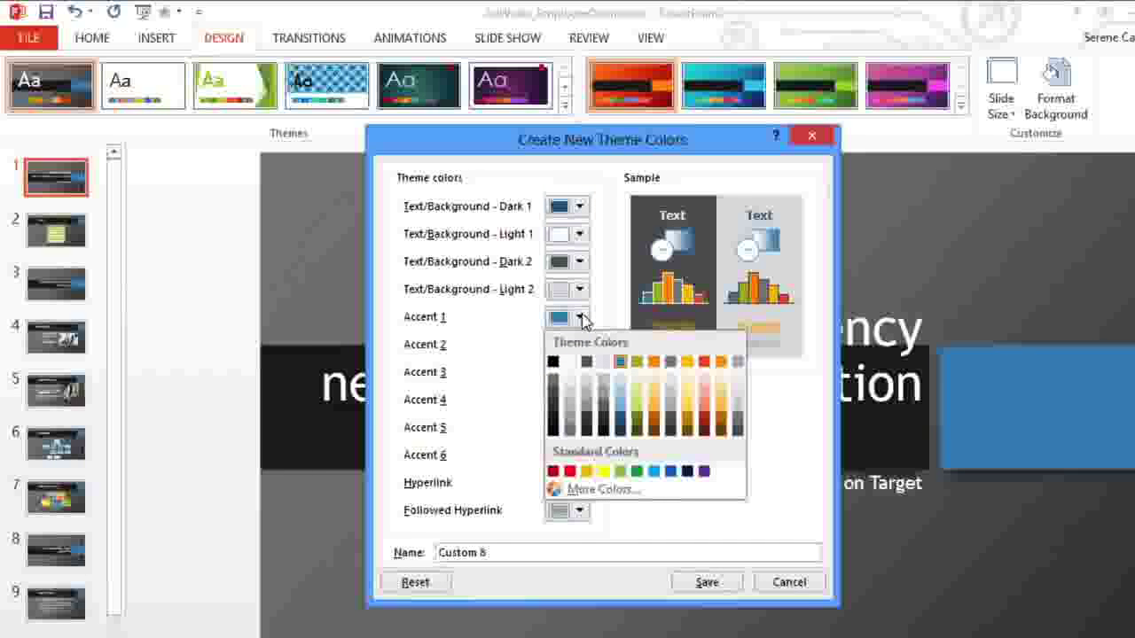
left_click(703, 471)
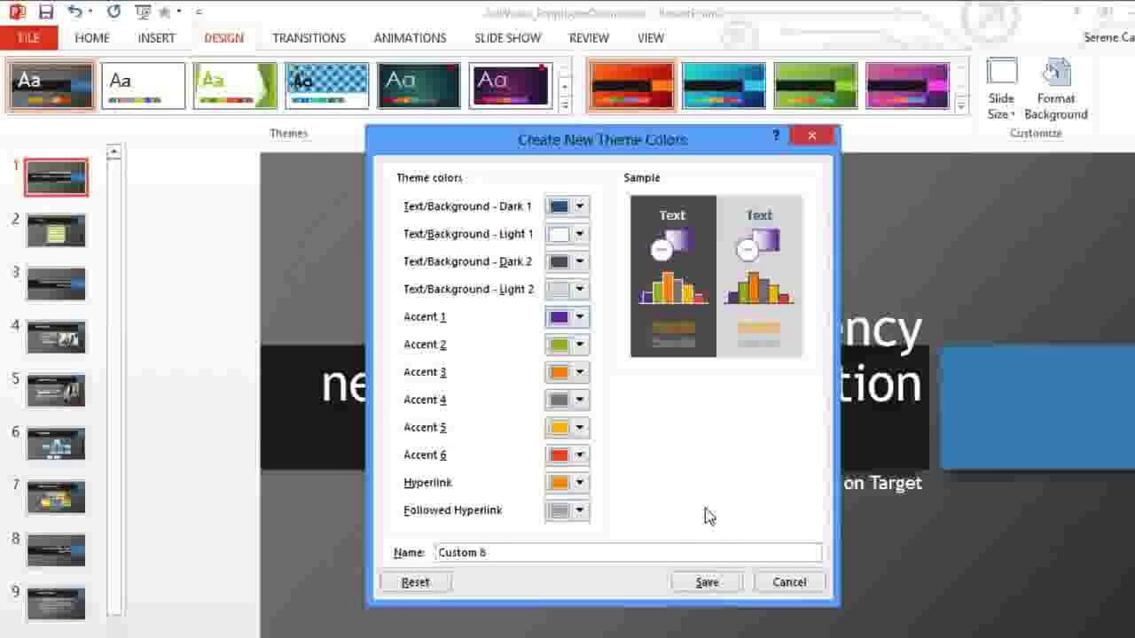
left_click(708, 551)
type("adw")
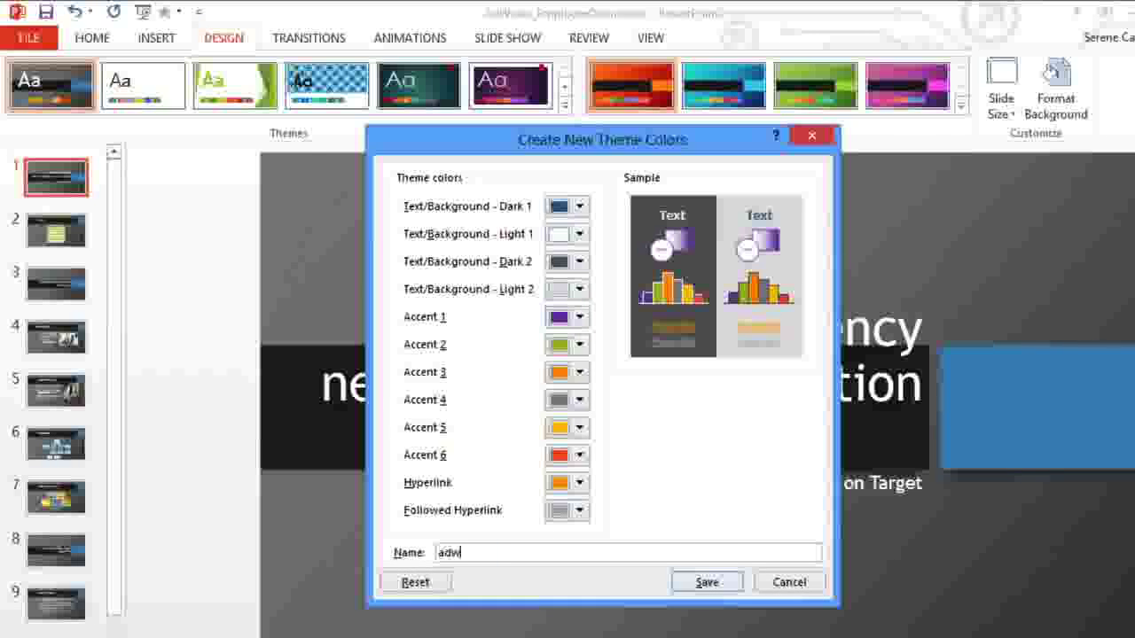
type("orks colors")
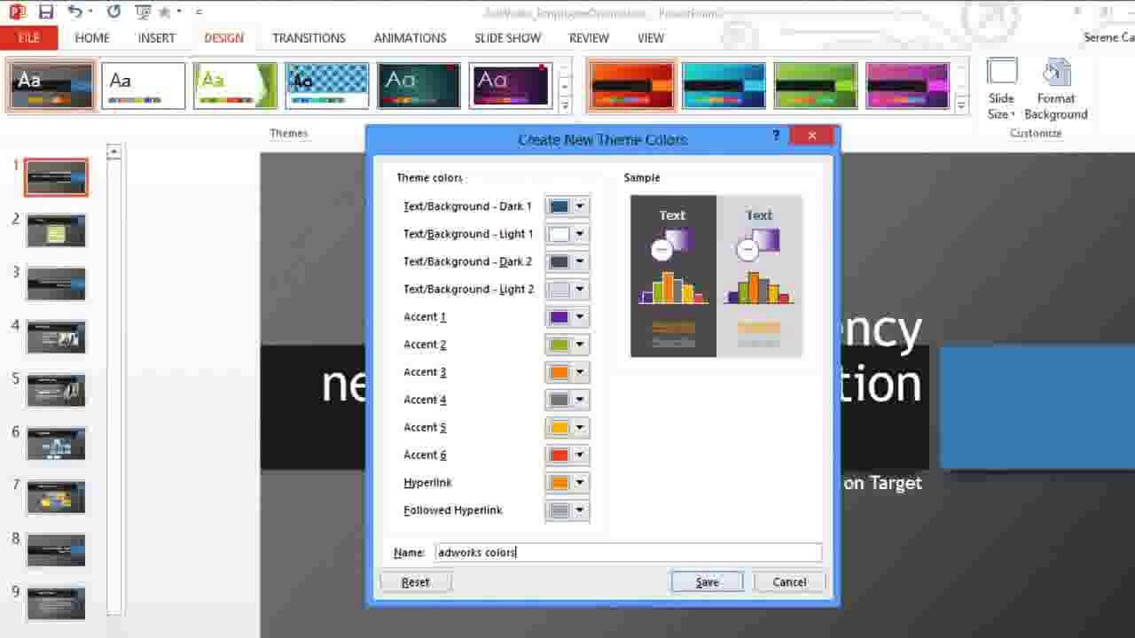
- Save and apply the 'adworks colors' theme colour set
left_click(734, 585)
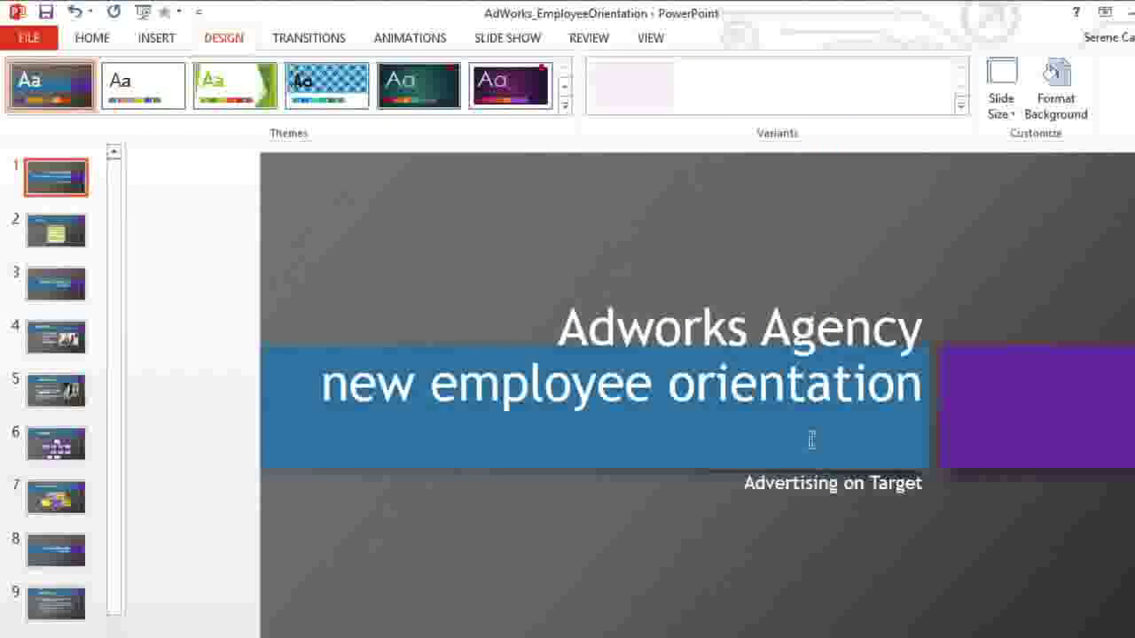
left_click(962, 106)
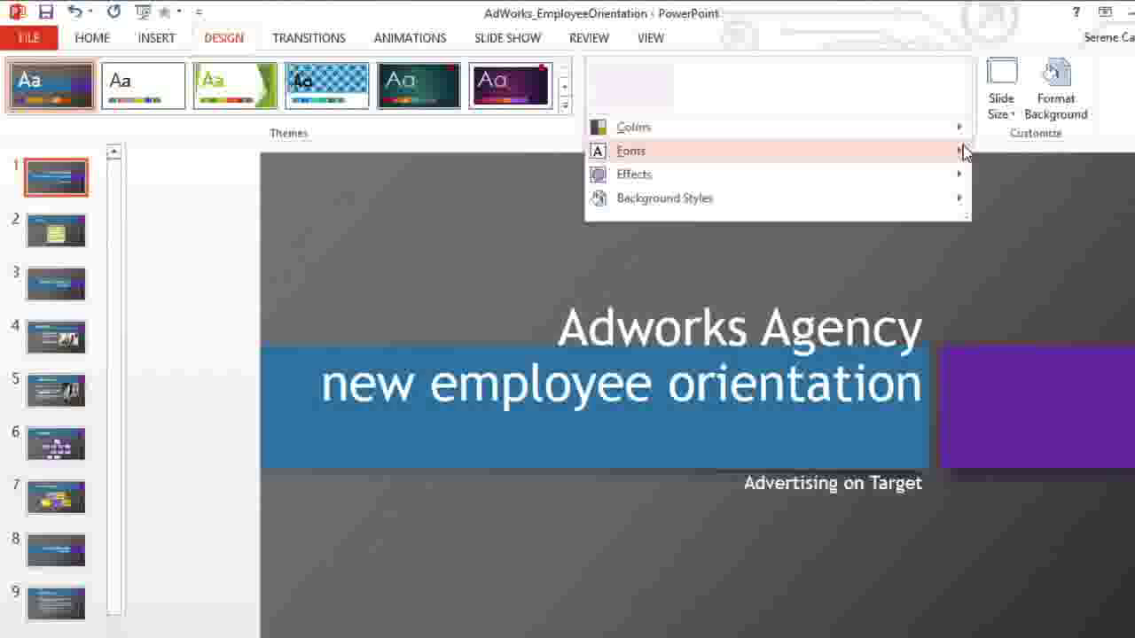
mouse_move(955, 150)
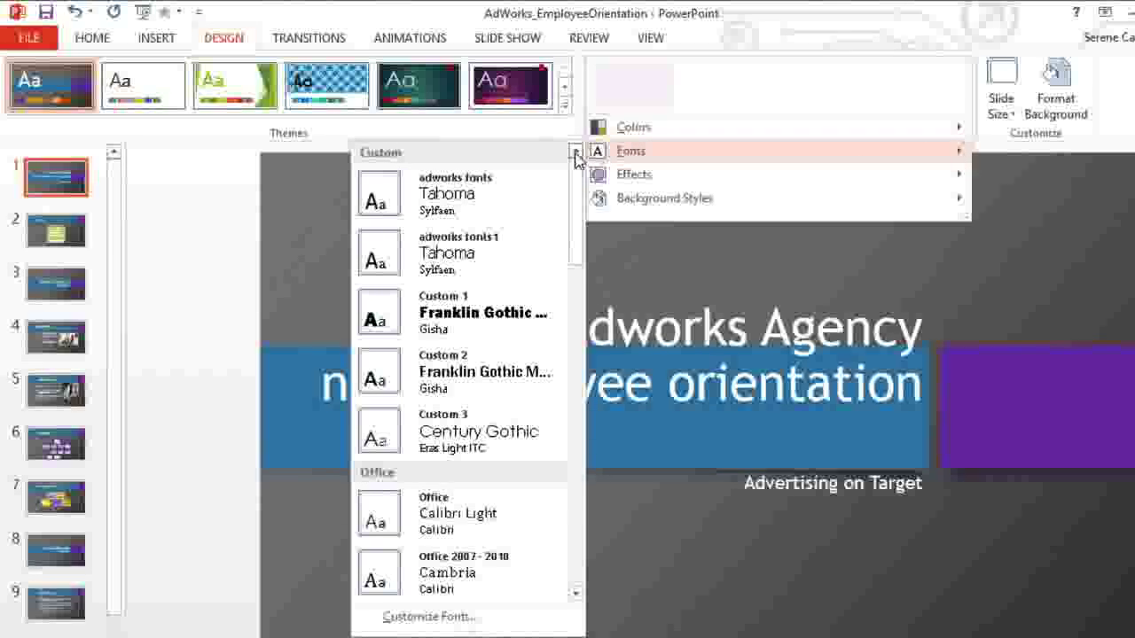
scroll(559, 257, "down", 5)
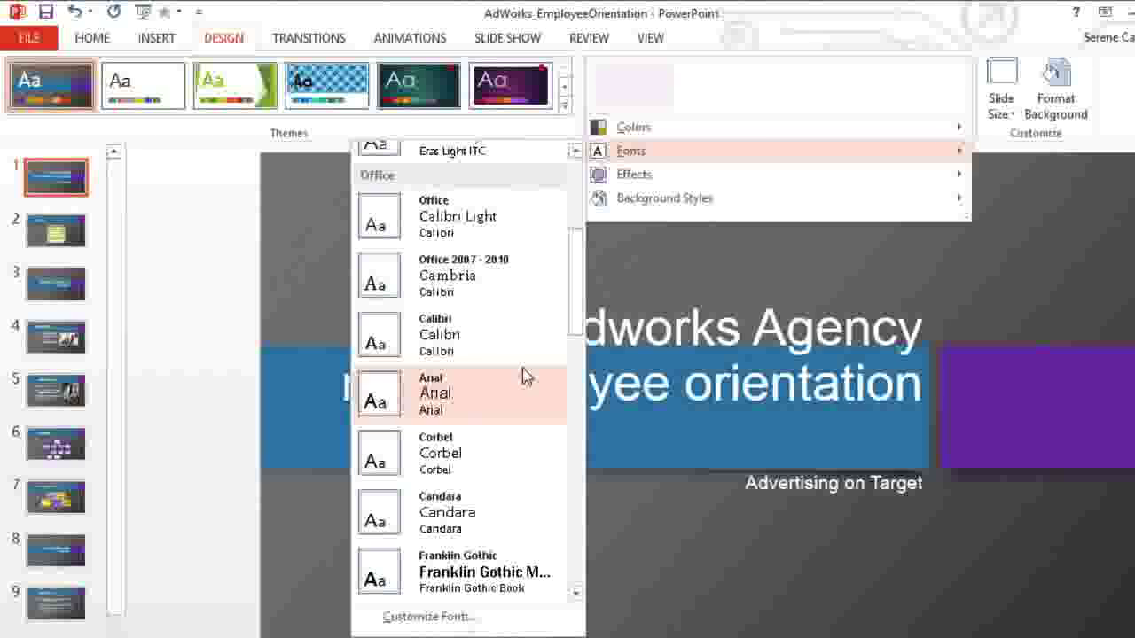
- Create and save the 'adworks fonts' theme font set with Tahoma headings and Sylfaen body
left_click(483, 616)
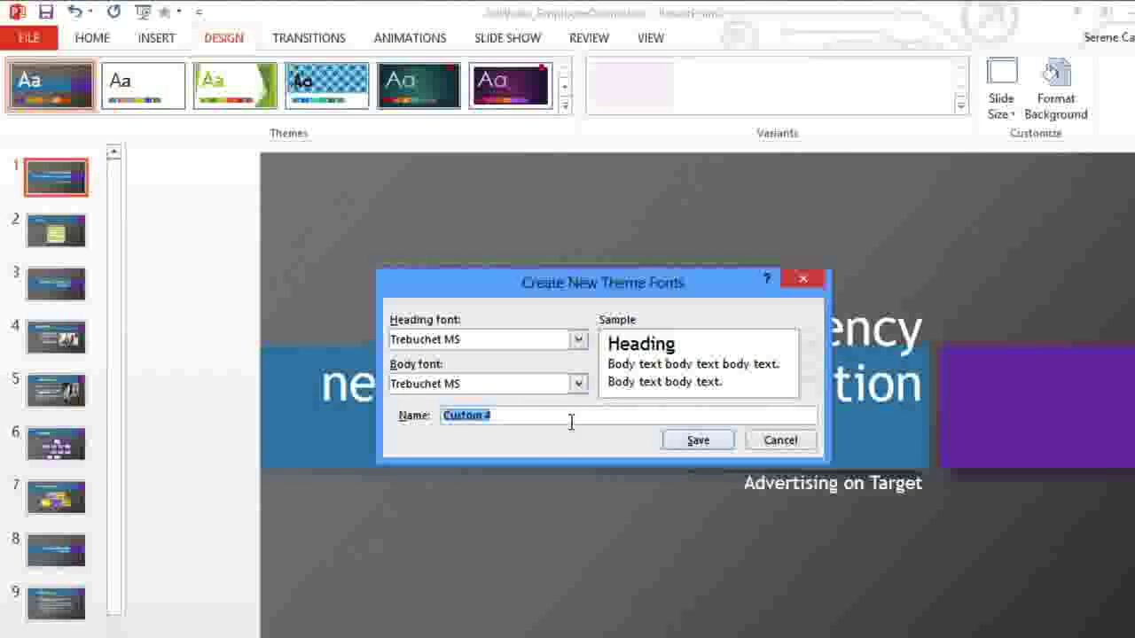
left_click(578, 340)
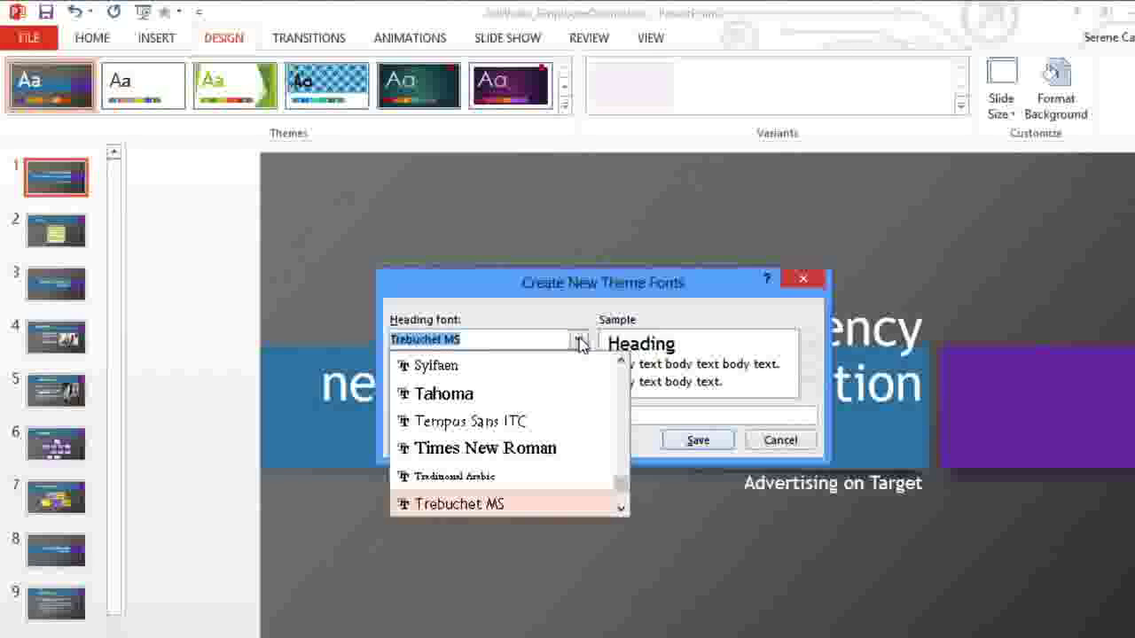
left_click(577, 400)
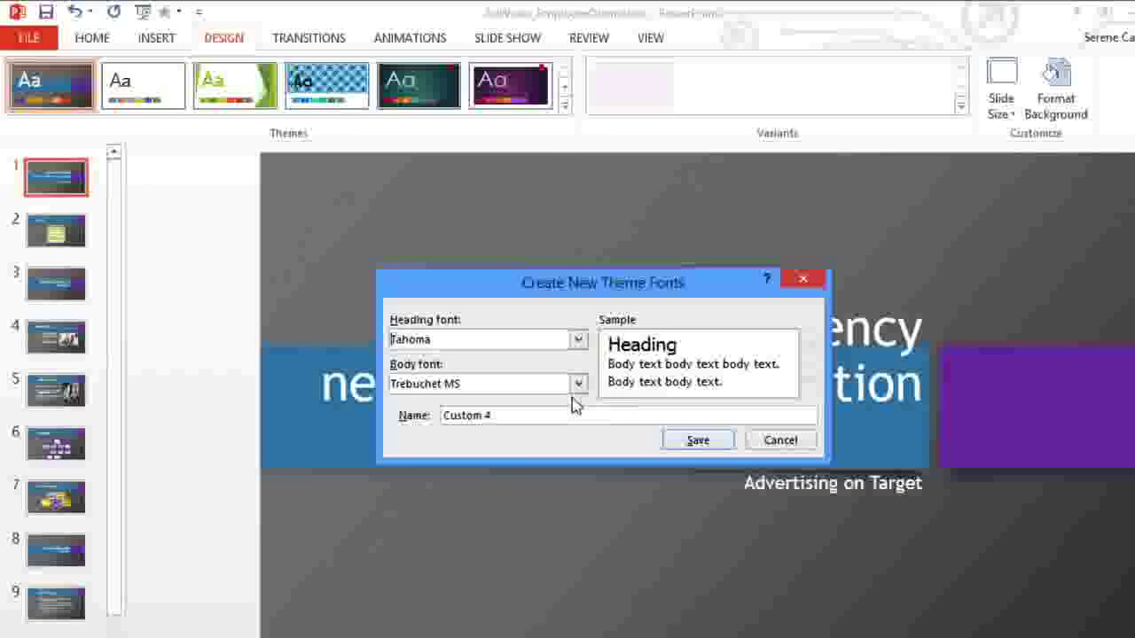
left_click(578, 390)
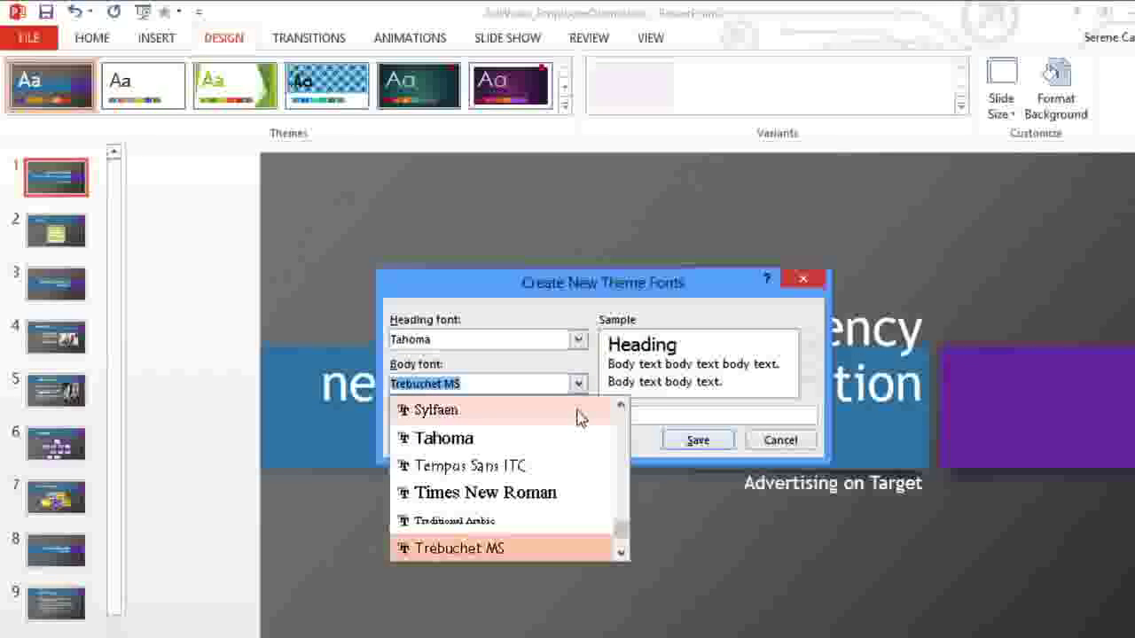
left_click(581, 413)
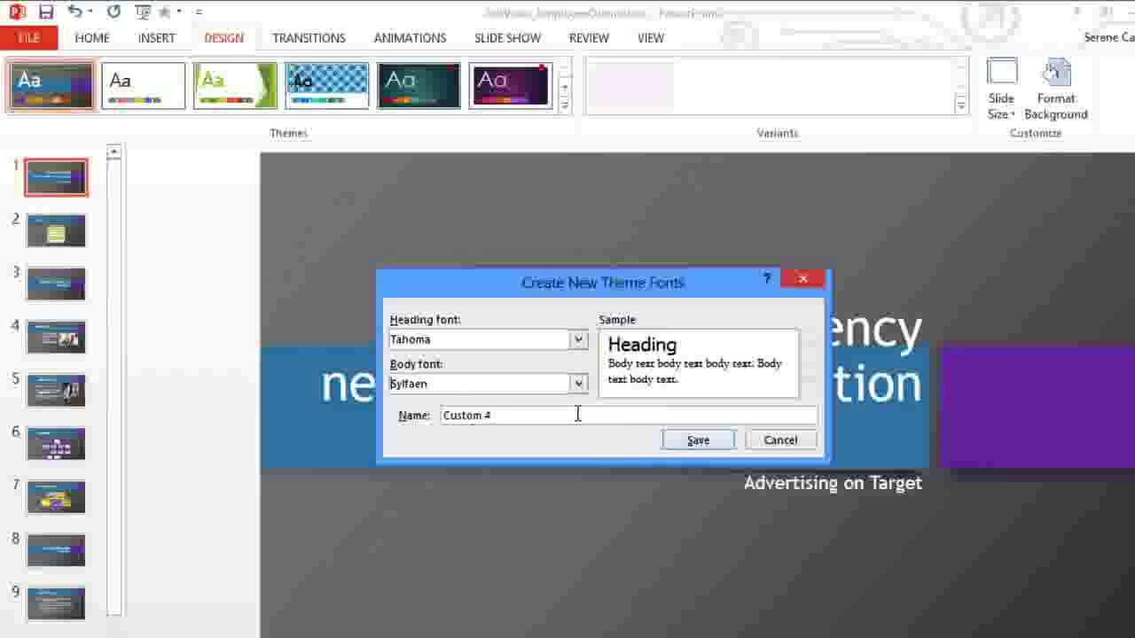
triple_click(577, 414)
type("adworks fonts")
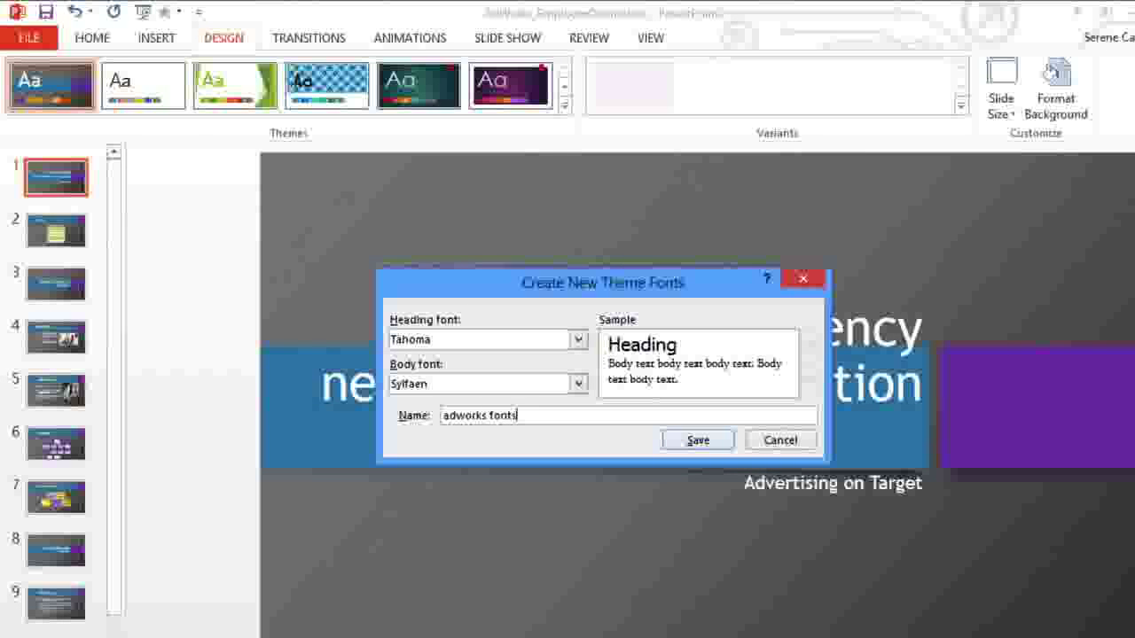
left_click(669, 443)
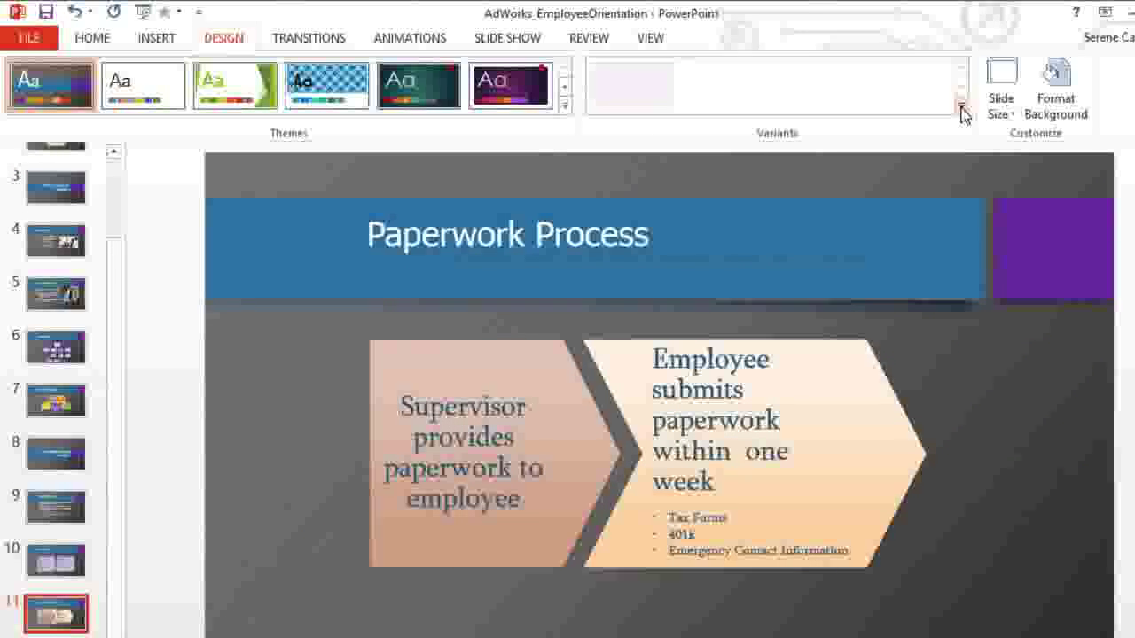
- Apply the Inset theme effects to the deck
left_click(963, 108)
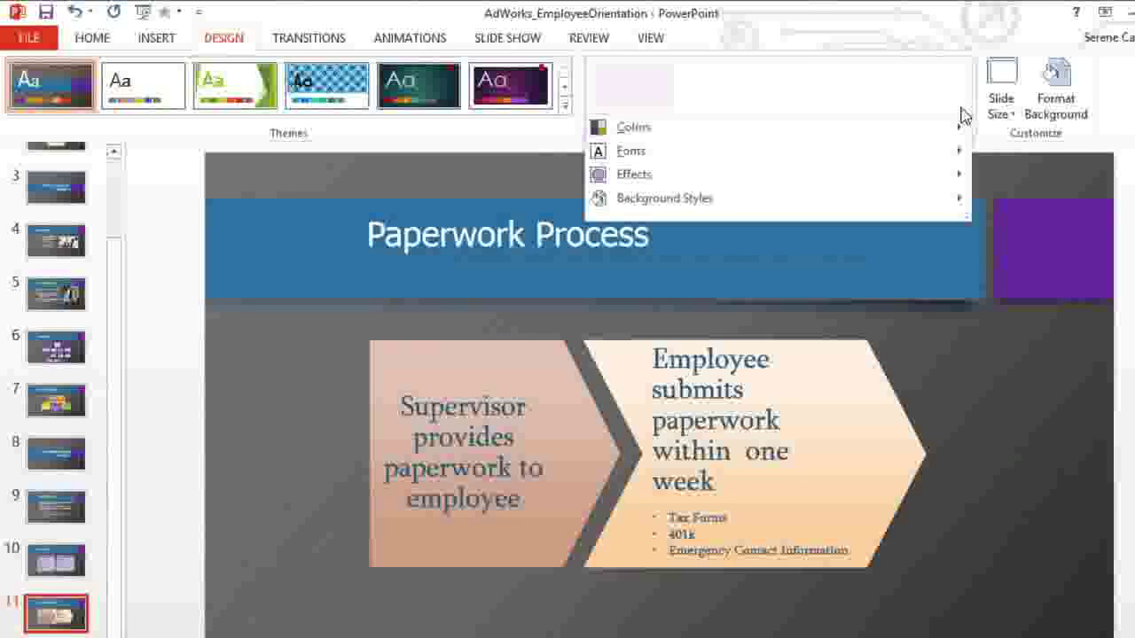
left_click(926, 180)
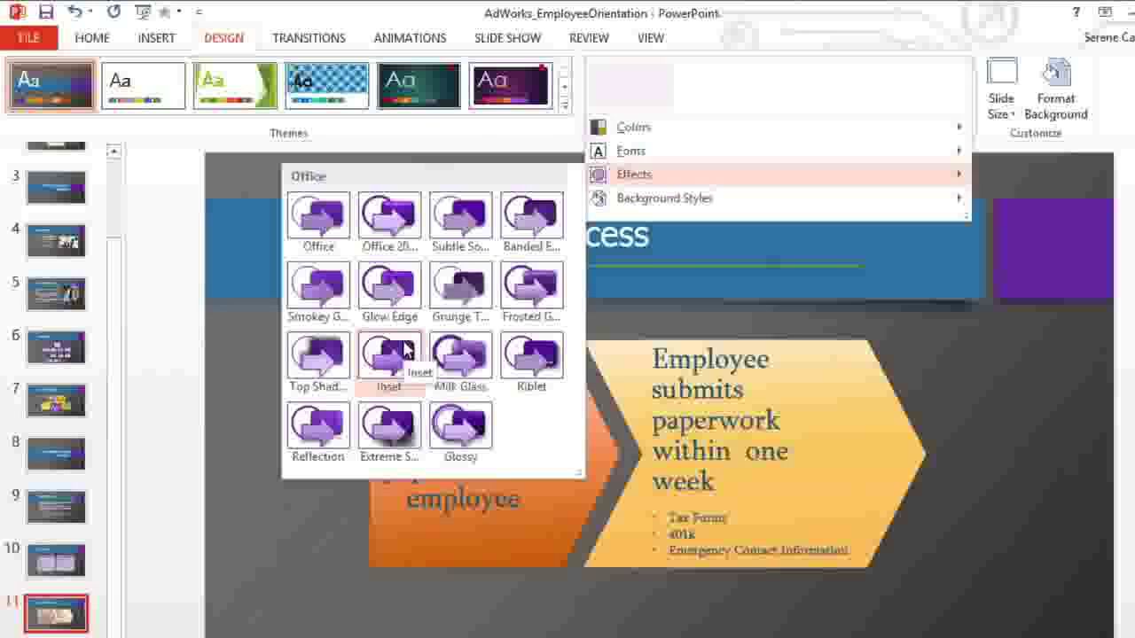
left_click(406, 350)
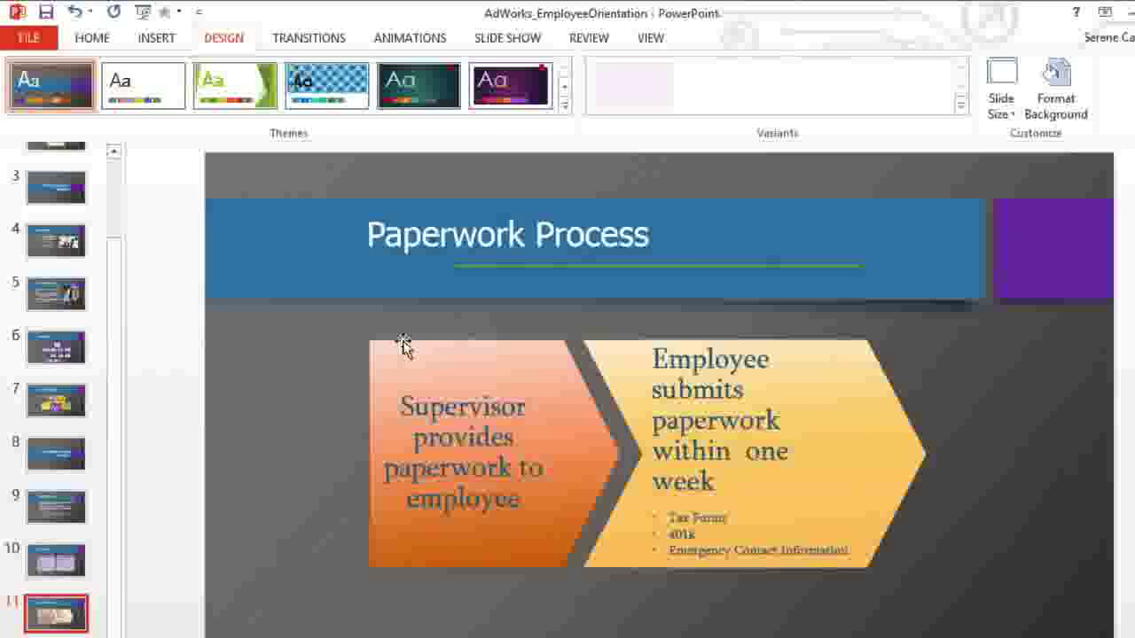
- Switch the slides to a light grey gradient background style
left_click(958, 109)
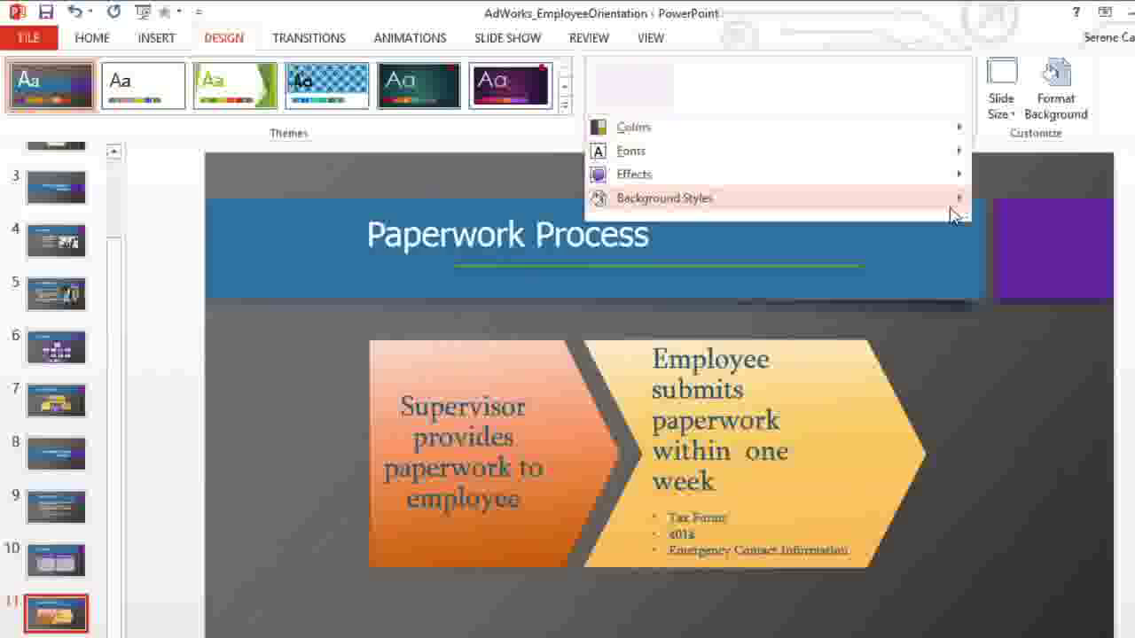
mouse_move(946, 213)
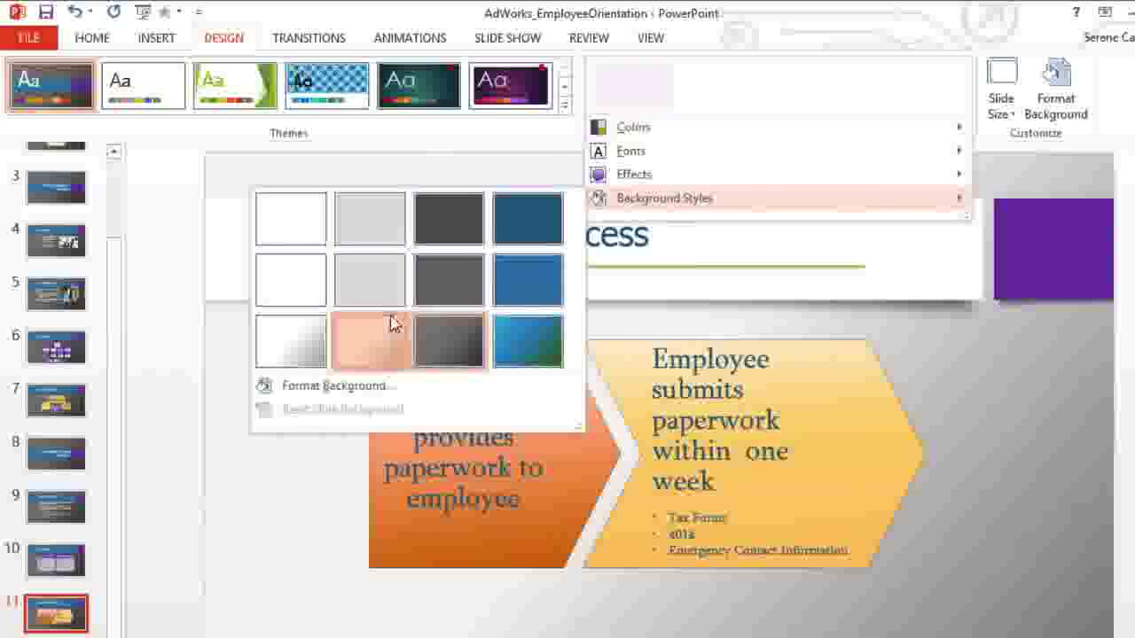
key("Escape")
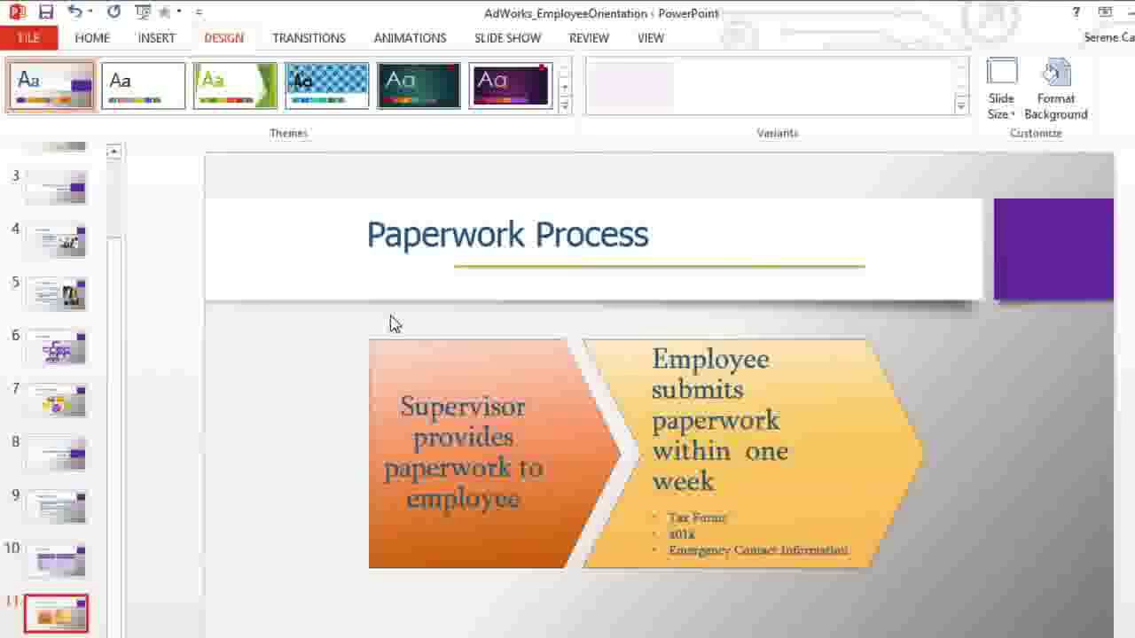
- Save the current theme as an Office Theme file named 'adworks theme'
left_click(565, 106)
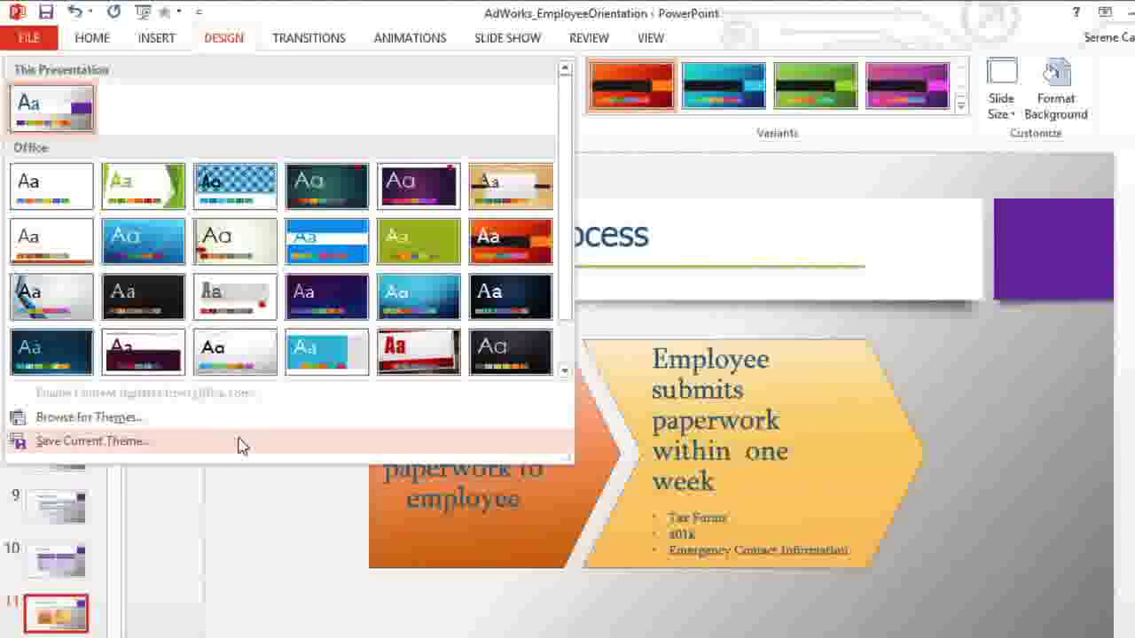
left_click(239, 441)
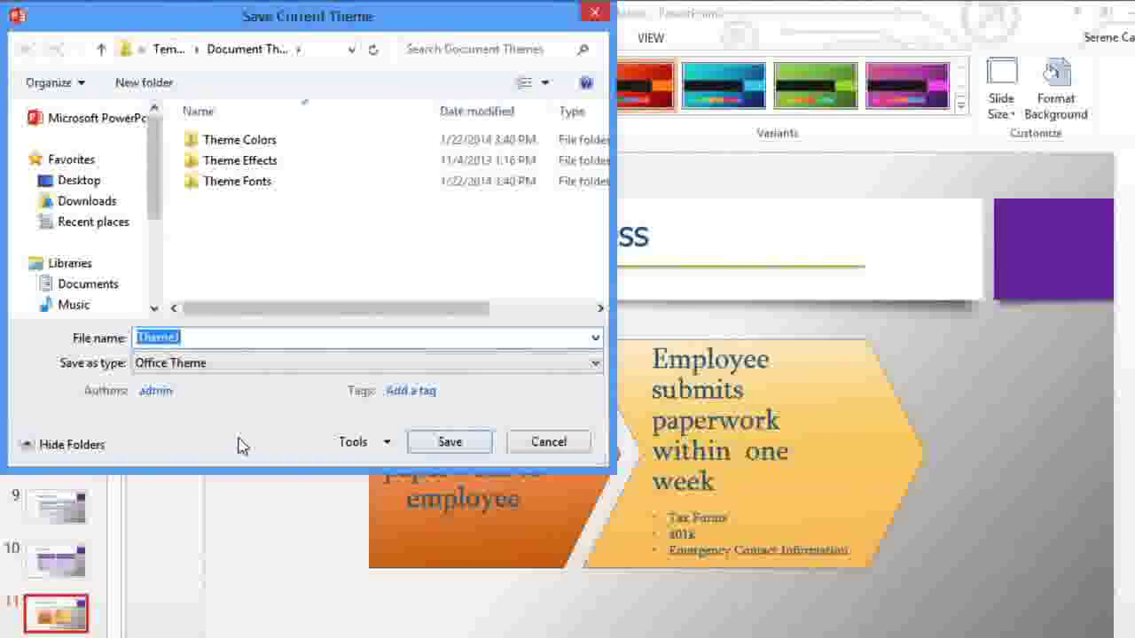
type("a")
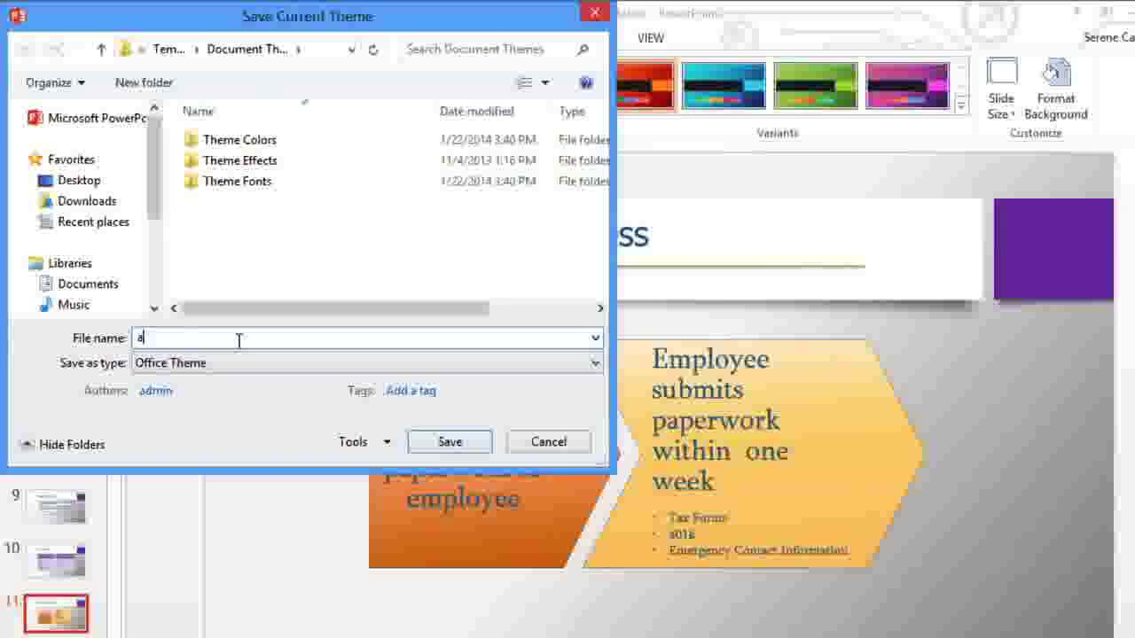
type("dworks theme")
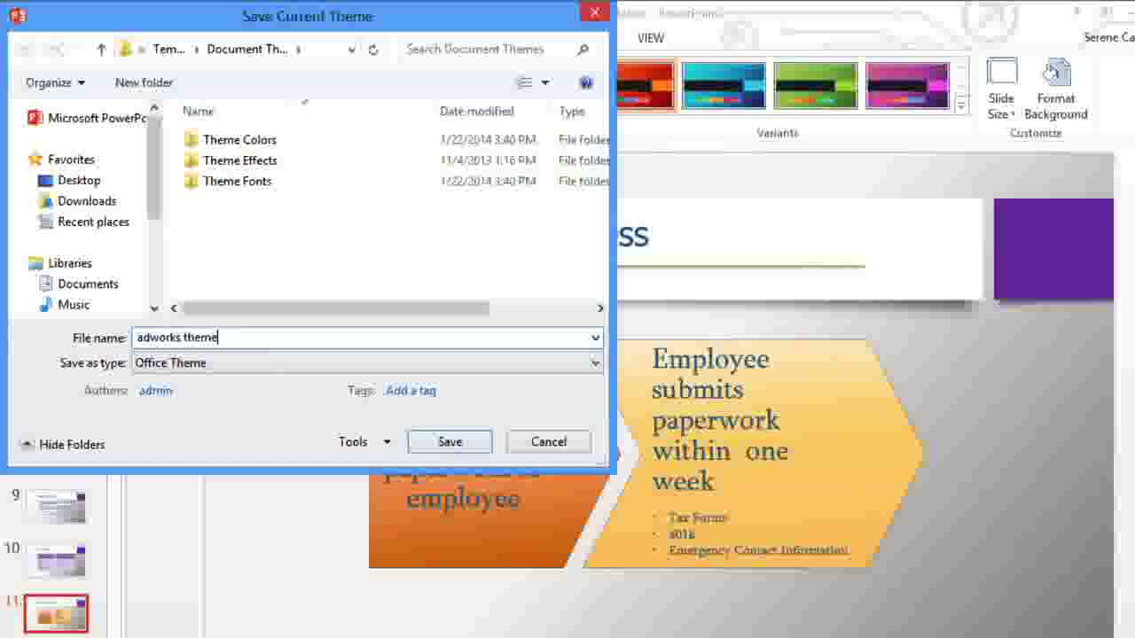
left_click(414, 444)
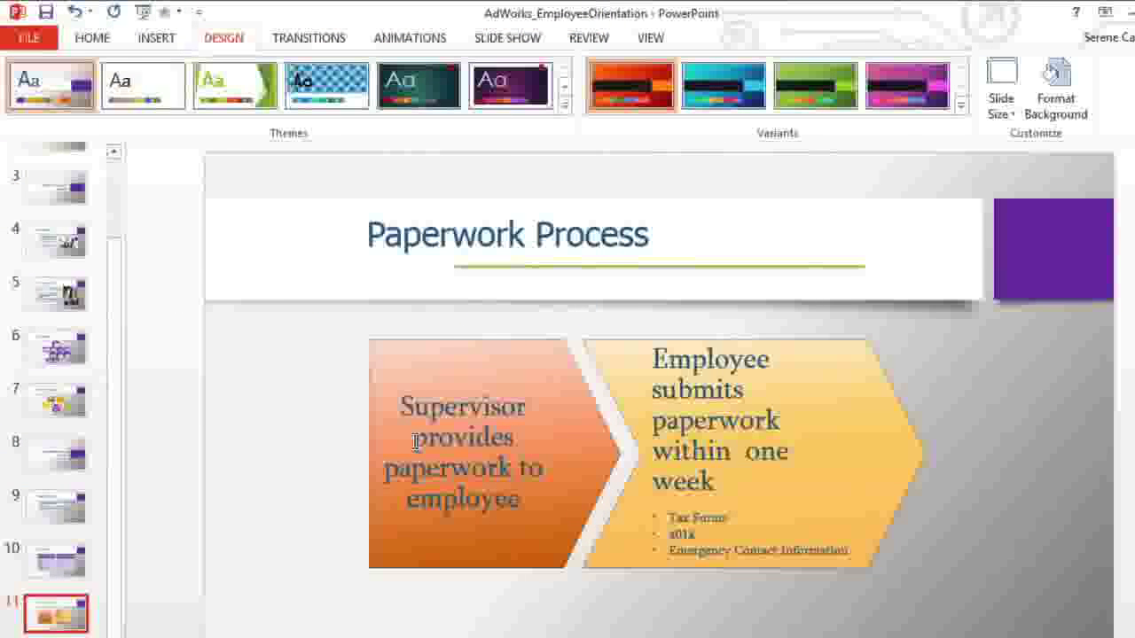